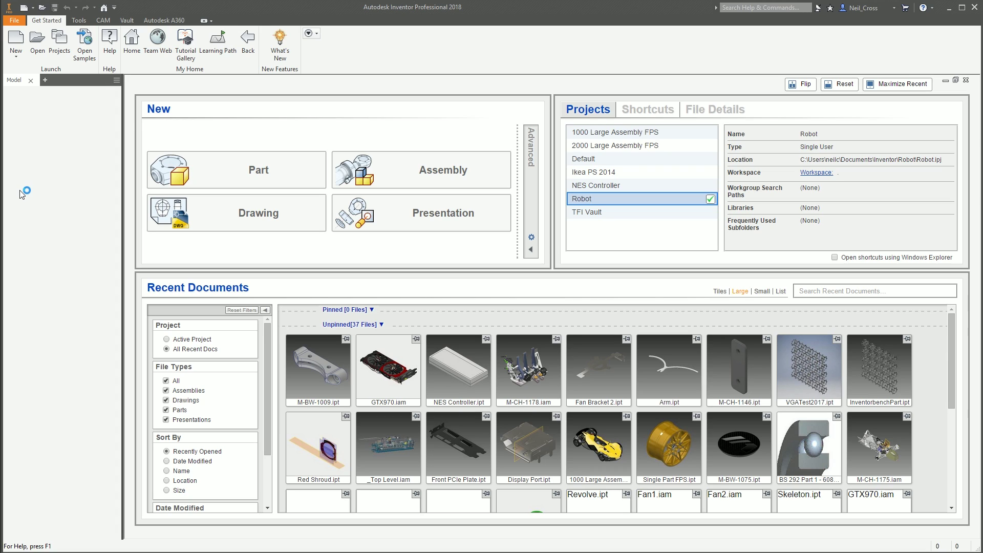
Create a new empty part, Part2, from the Standard.ipt template
{"action": "left_click", "coordinate": [15, 40]}
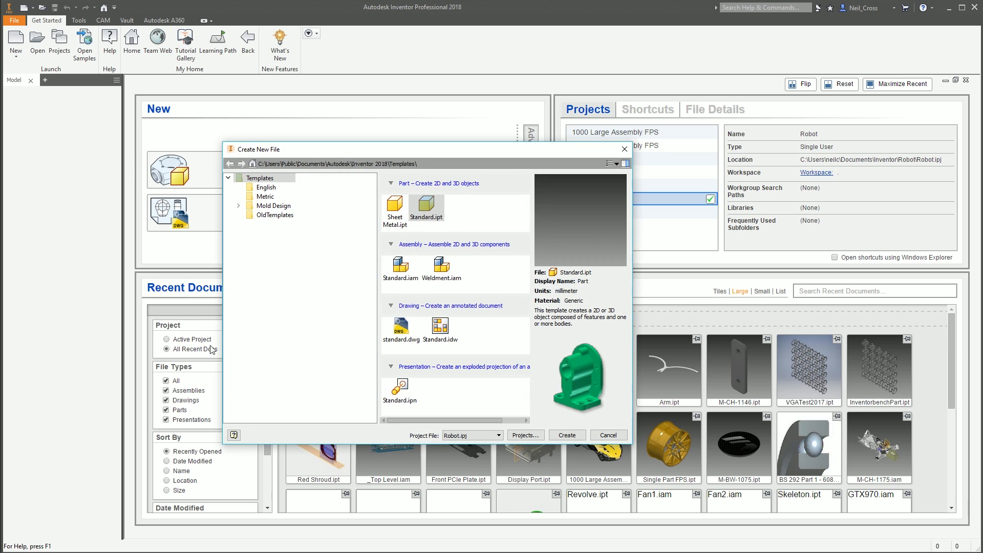
{"action": "left_click_drag", "start_coordinate": [389, 153], "coordinate": [433, 135]}
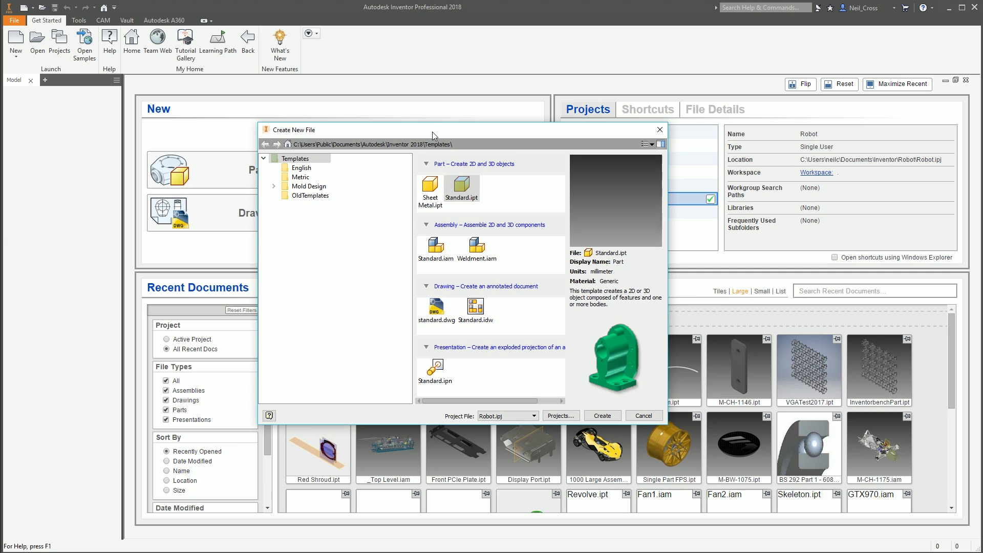
{"action": "left_click_drag", "start_coordinate": [434, 130], "coordinate": [454, 87]}
{"action": "double_click", "coordinate": [481, 143]}
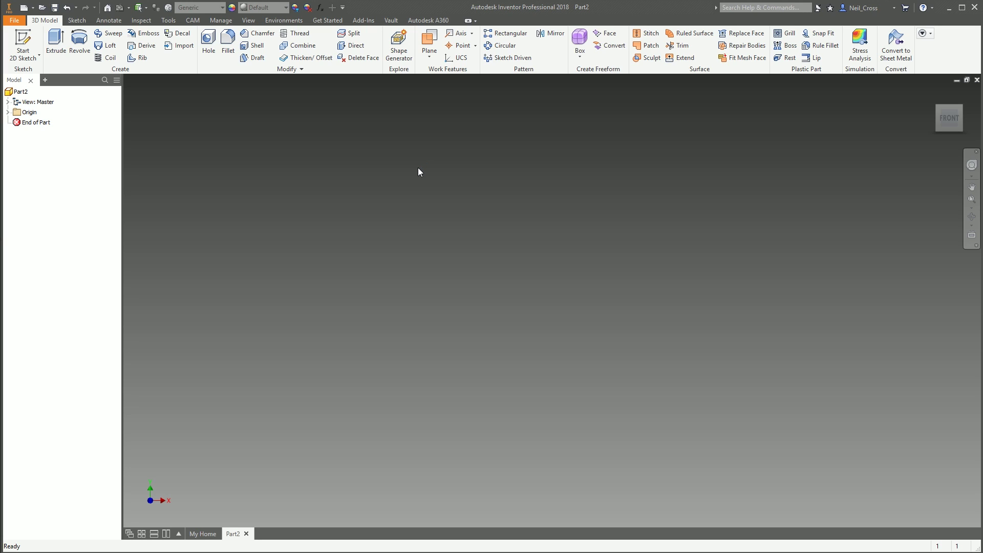
Add a freeform box at the origin, 100 mm tall with 4 faces in length, width and height
{"action": "left_click", "coordinate": [580, 40]}
{"action": "left_click", "coordinate": [497, 172]}
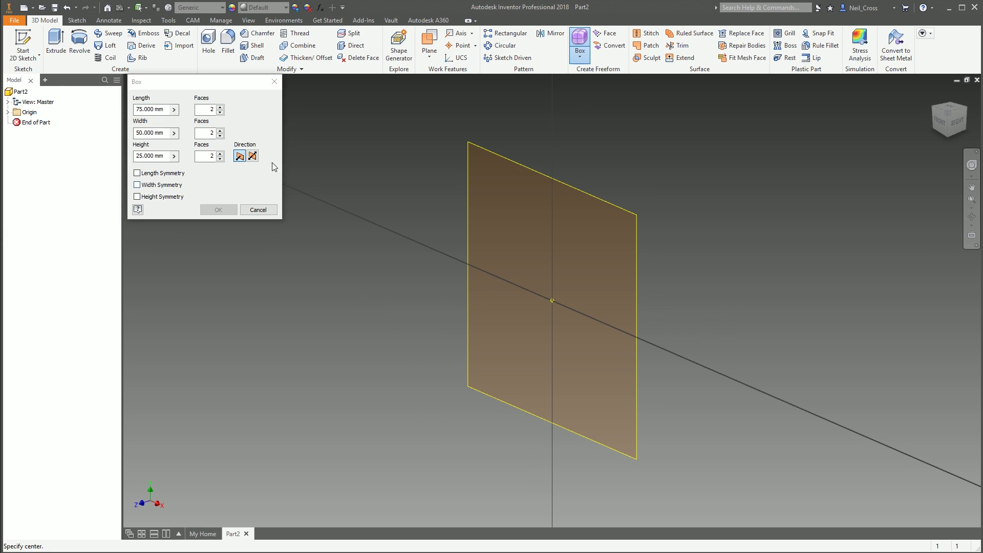
{"action": "left_click", "coordinate": [552, 300]}
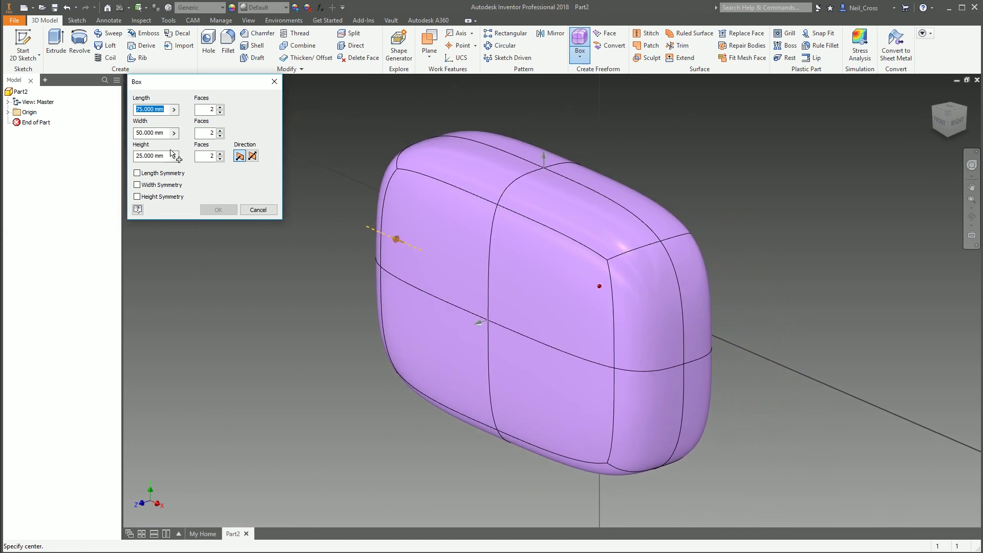
{"action": "type", "text": "100"}
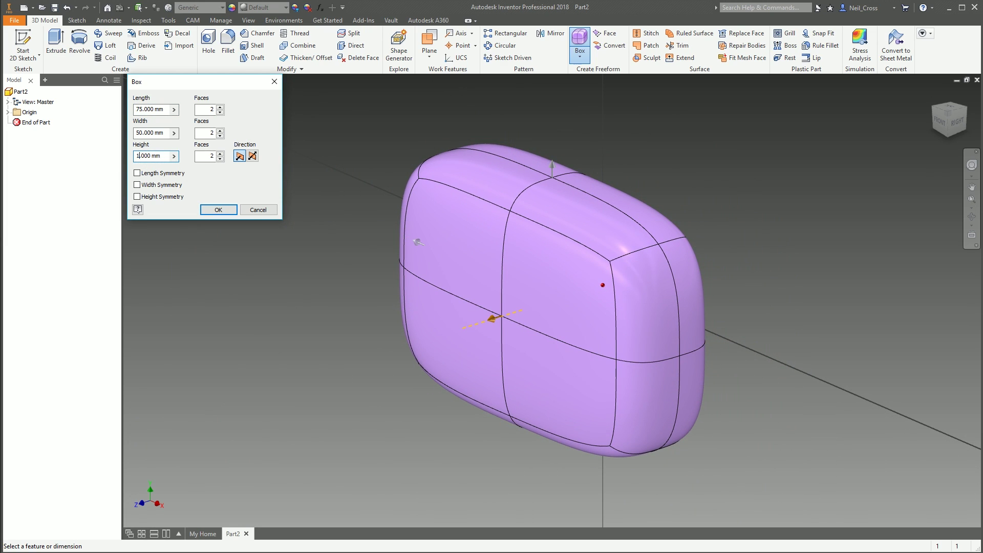
{"action": "double_click", "coordinate": [210, 109]}
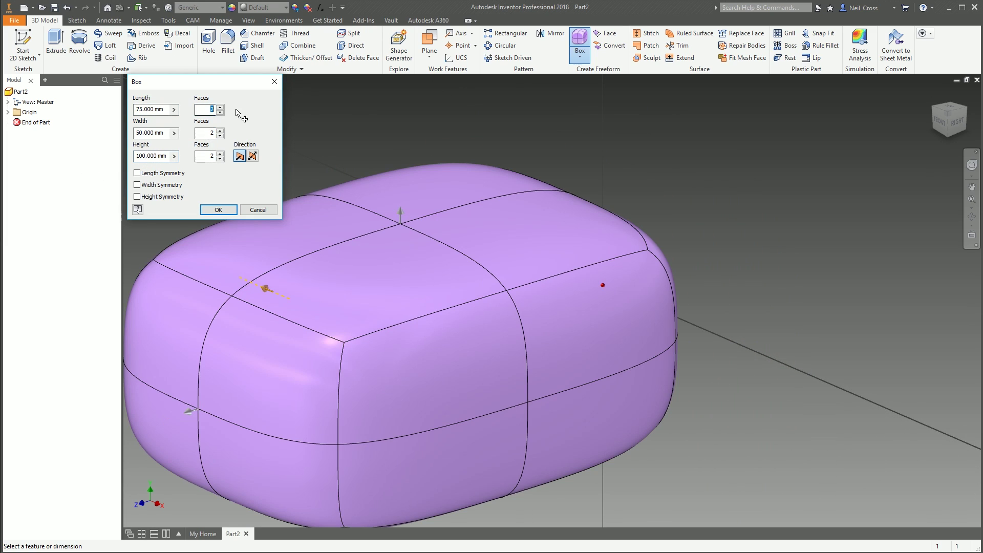
{"action": "type", "text": "4"}
{"action": "double_click", "coordinate": [211, 133]}
{"action": "type", "text": "4"}
{"action": "double_click", "coordinate": [210, 155]}
{"action": "type", "text": "4"}
{"action": "left_click", "coordinate": [218, 210]}
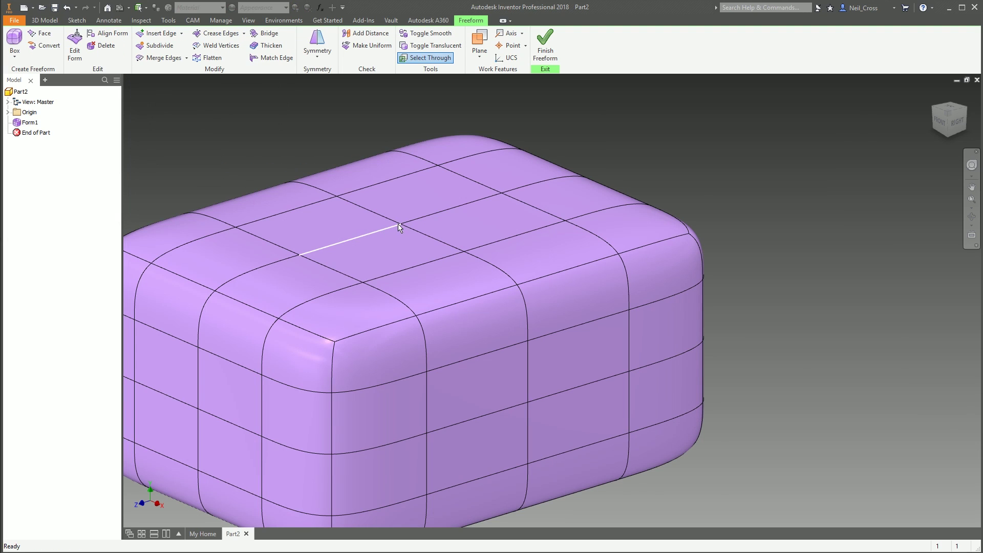
Pull a top vertex up into a peak and finish the freeform as a solid
{"action": "left_click", "coordinate": [401, 226]}
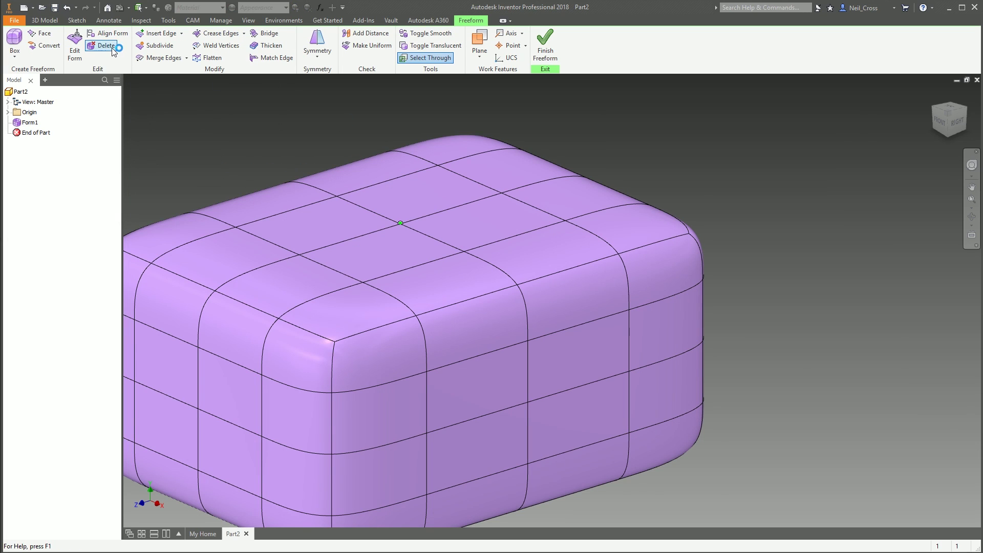
{"action": "left_click", "coordinate": [75, 46]}
{"action": "left_click_drag", "start_coordinate": [397, 184], "coordinate": [386, 75]}
{"action": "left_click", "coordinate": [233, 241]}
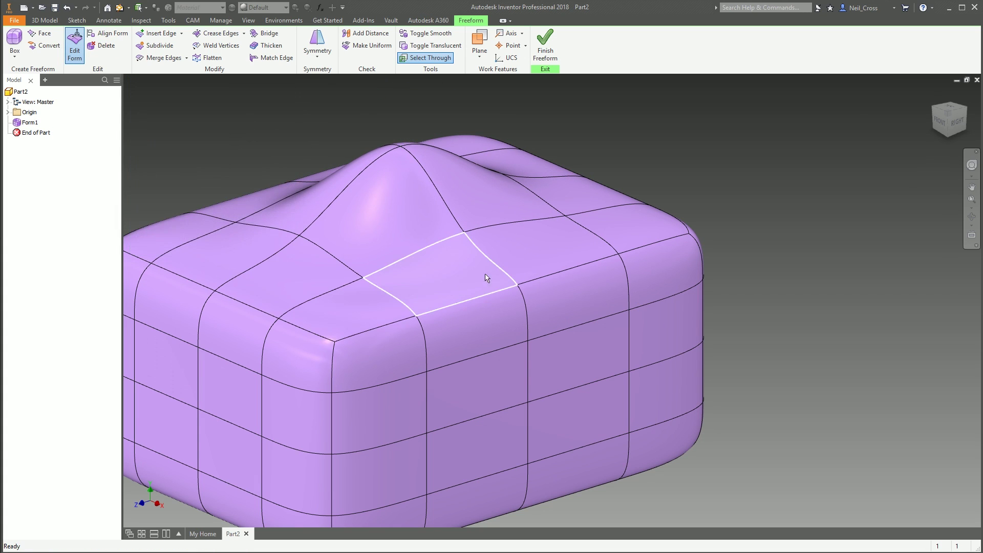
{"action": "key", "text": "F6"}
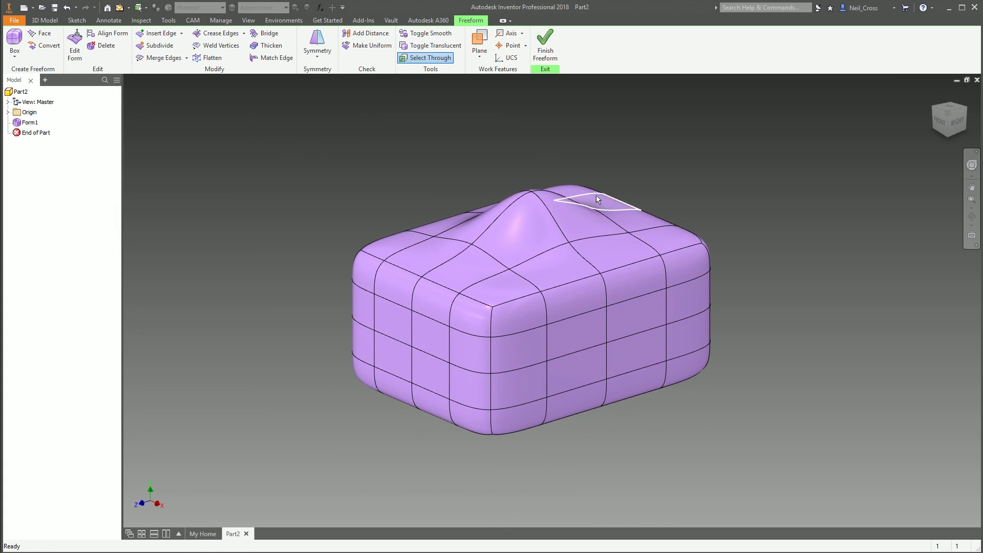
{"action": "left_click", "coordinate": [545, 46]}
{"action": "left_click", "coordinate": [264, 7]}
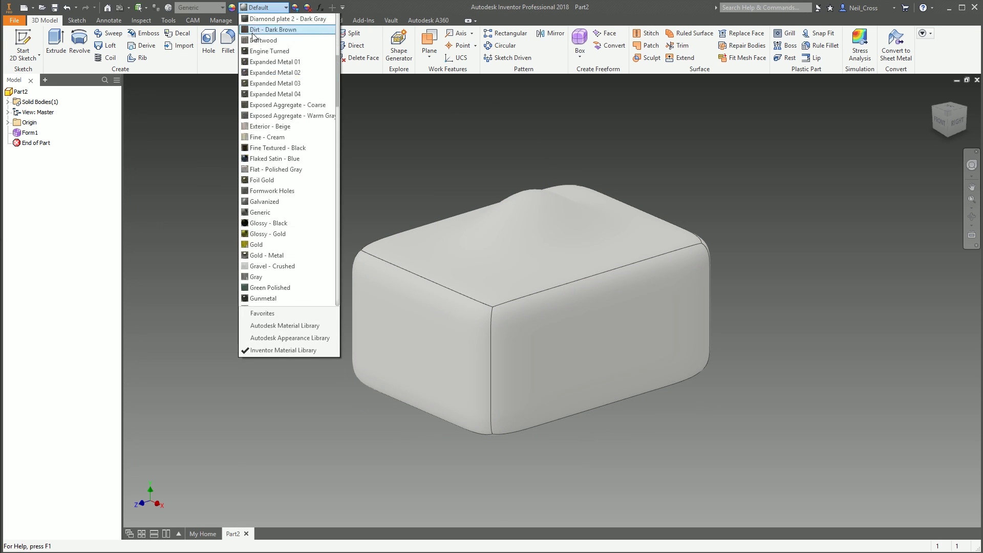
Apply the Gold - Metal appearance to the freeform body
{"action": "left_click", "coordinate": [277, 298]}
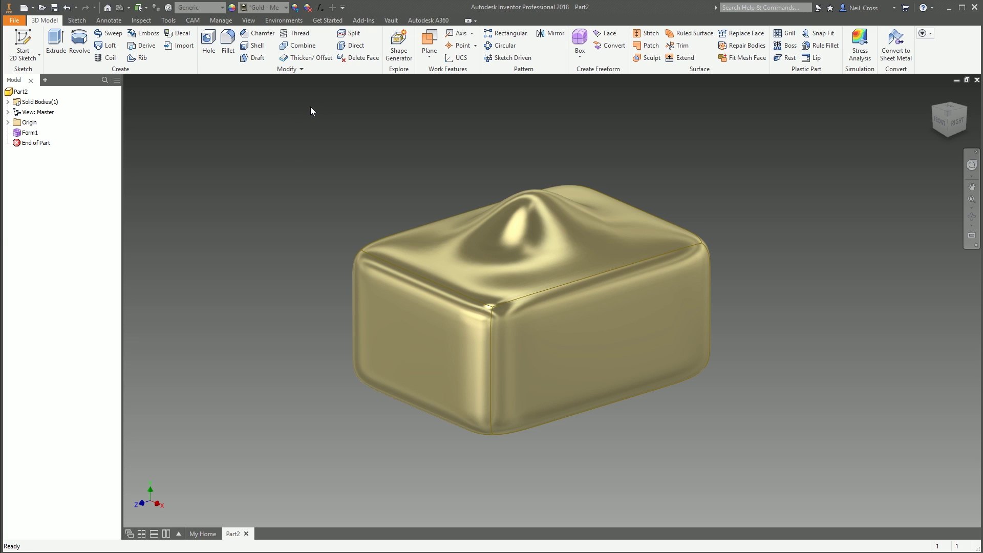
Set Shaded visual style, shadows on and Perspective view, then enter Inventor Studio
{"action": "left_click", "coordinate": [250, 22]}
{"action": "left_click", "coordinate": [120, 46]}
{"action": "left_click", "coordinate": [143, 100]}
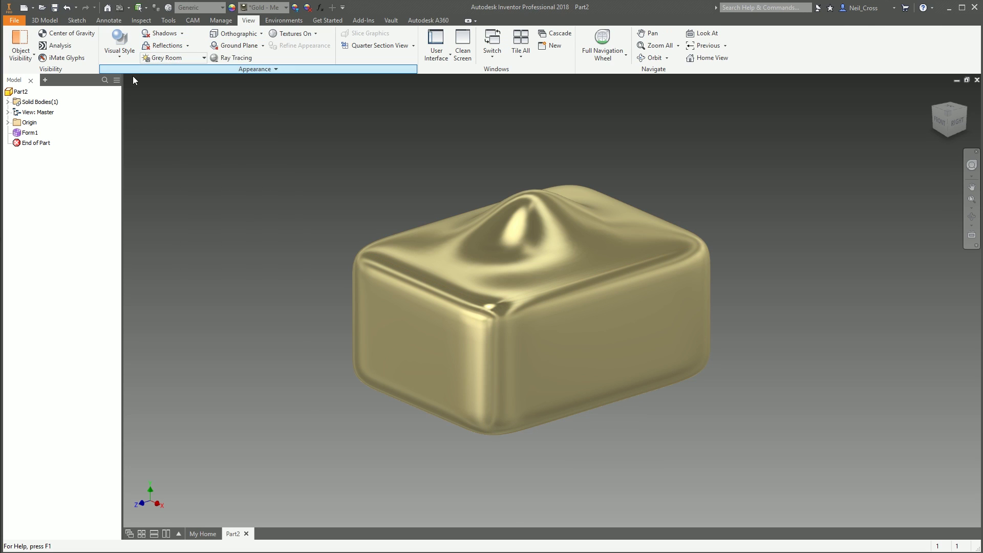
{"action": "left_click", "coordinate": [164, 40]}
{"action": "left_click", "coordinate": [229, 34]}
{"action": "left_click", "coordinate": [239, 69]}
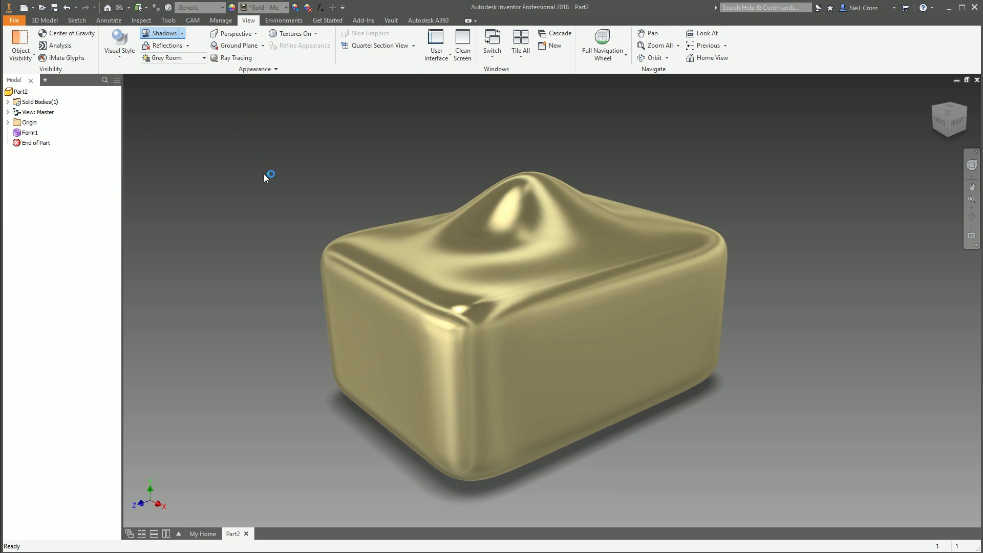
{"action": "left_click", "coordinate": [295, 23]}
{"action": "left_click", "coordinate": [42, 44]}
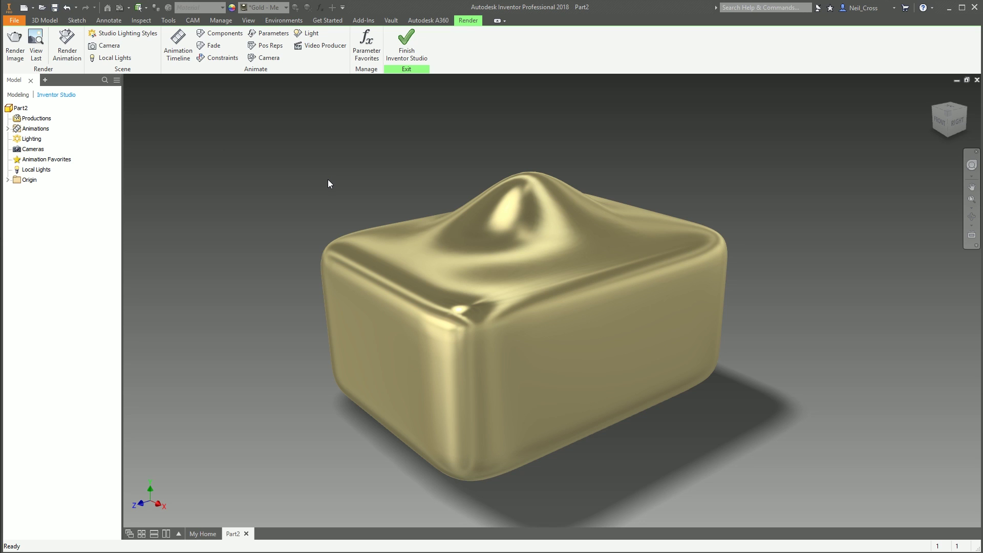
Place a local light above the peak: pink, 100% intensity, attenuation compensation 190
{"action": "left_click", "coordinate": [110, 58]}
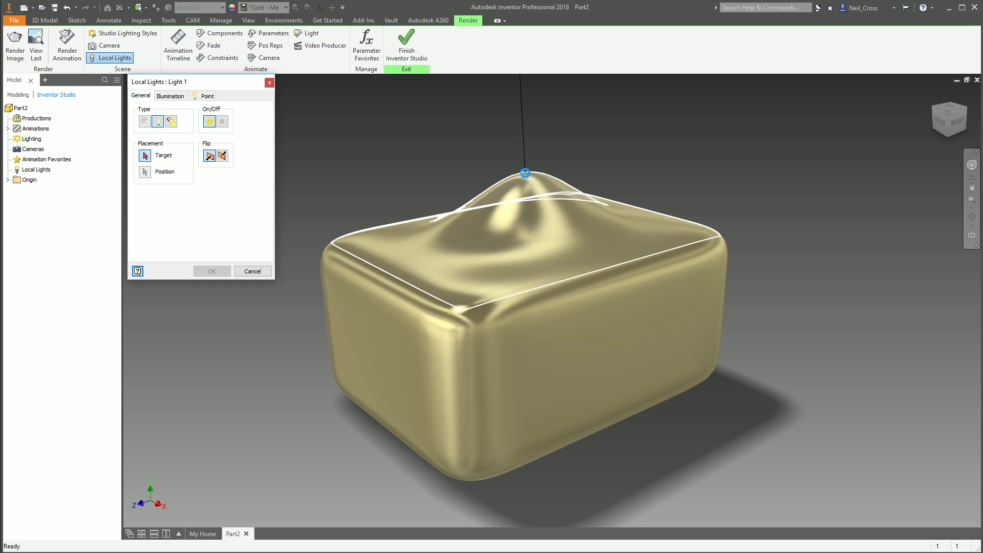
{"action": "left_click", "coordinate": [526, 174]}
{"action": "left_click", "coordinate": [520, 92]}
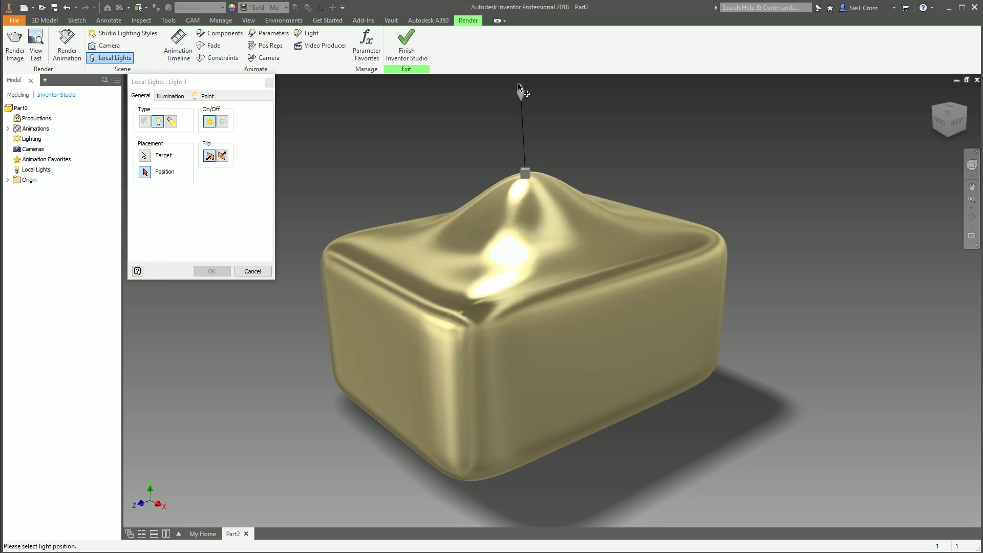
{"action": "left_click", "coordinate": [169, 97]}
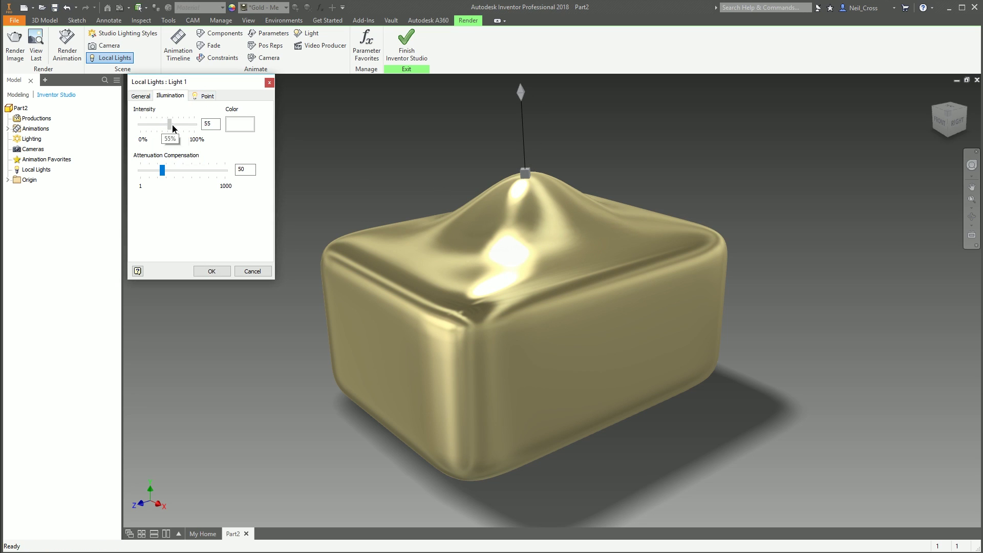
{"action": "left_click_drag", "start_coordinate": [170, 125], "coordinate": [195, 125]}
{"action": "left_click", "coordinate": [240, 123]}
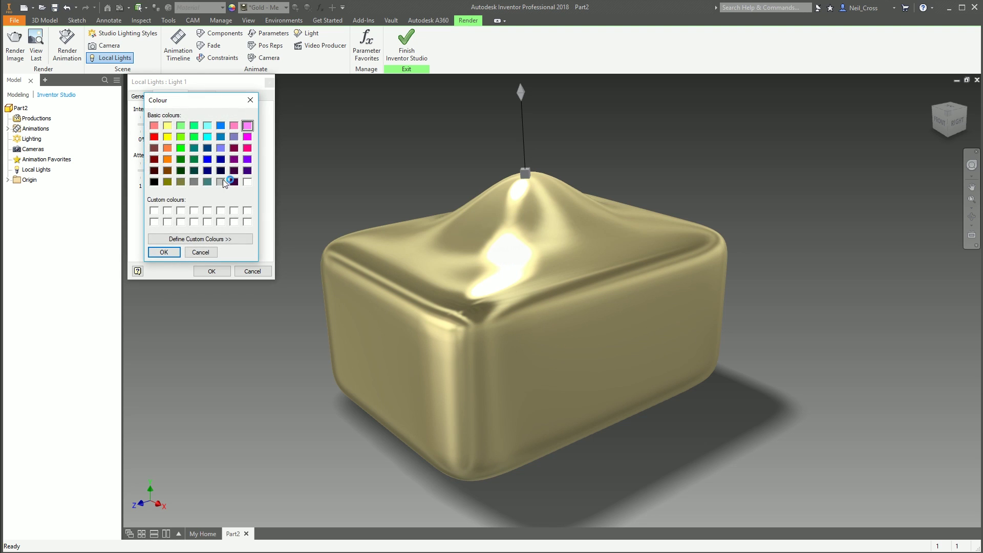
{"action": "left_click", "coordinate": [161, 254]}
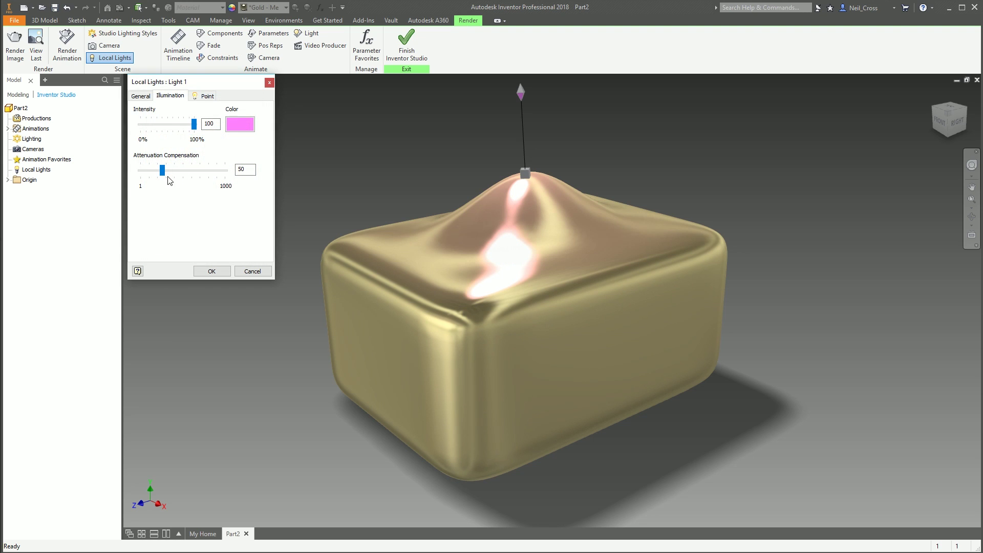
{"action": "left_click_drag", "start_coordinate": [163, 172], "coordinate": [190, 175]}
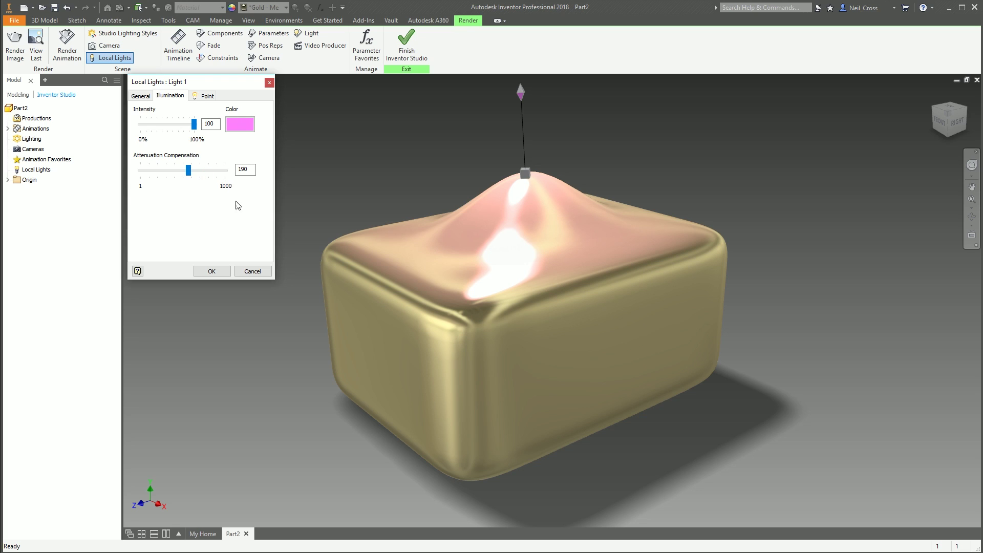
{"action": "left_click", "coordinate": [212, 271]}
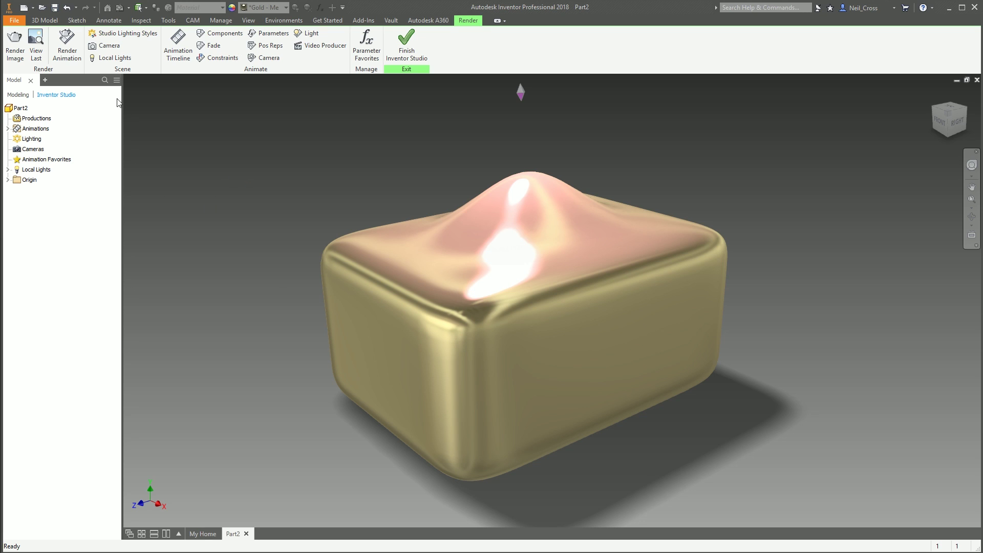
Make Photo Booth the active Studio lighting style
{"action": "left_click", "coordinate": [111, 33]}
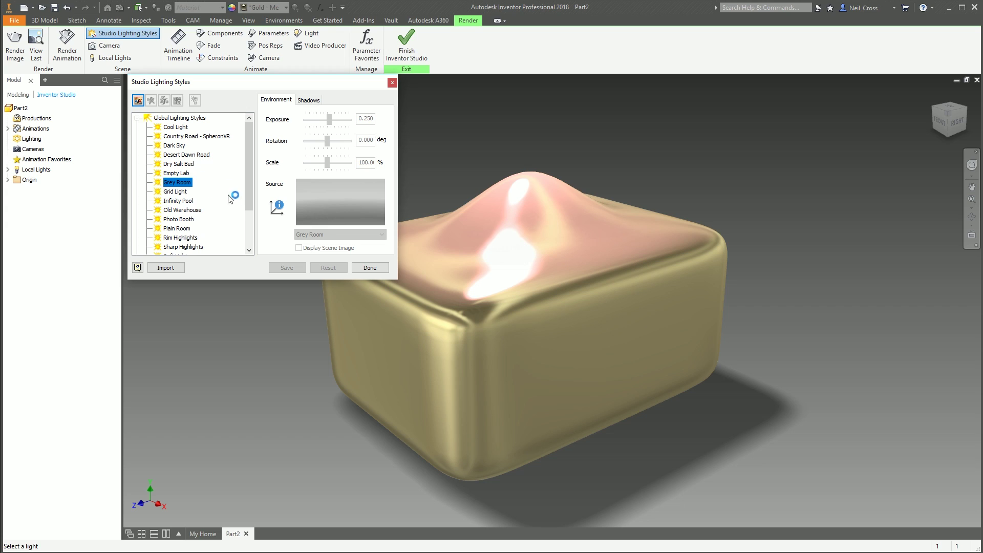
{"action": "left_click_drag", "start_coordinate": [246, 179], "coordinate": [248, 186]}
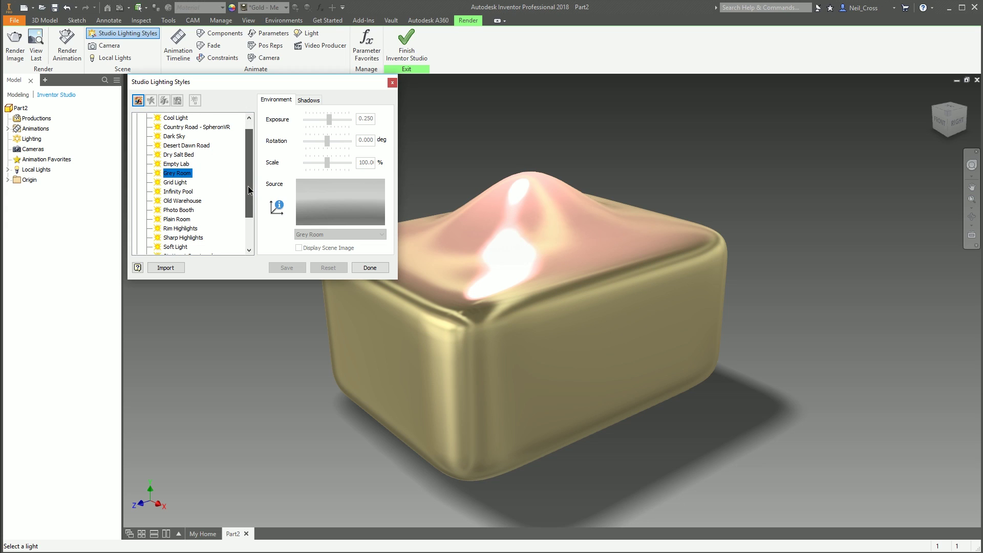
{"action": "right_click", "coordinate": [187, 214]}
{"action": "left_click", "coordinate": [205, 220]}
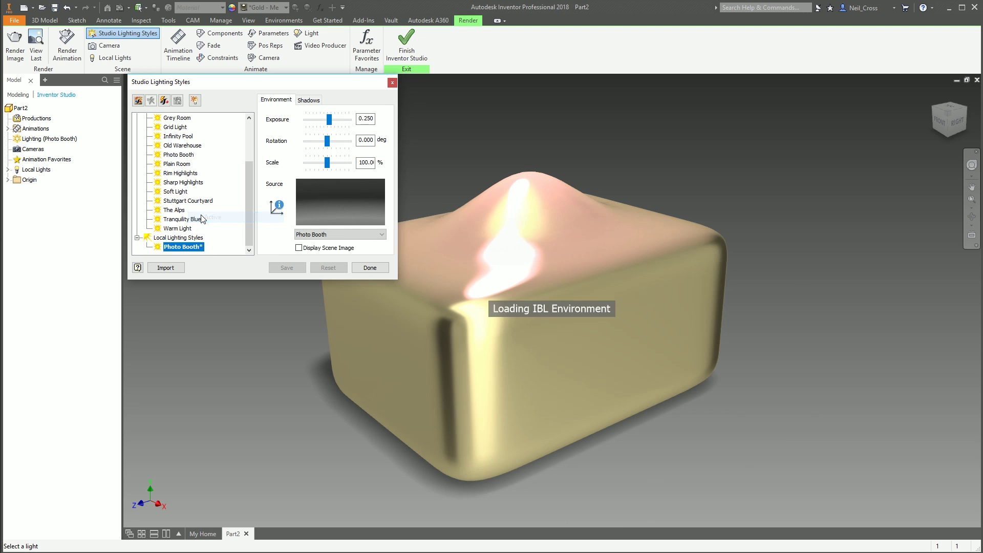
{"action": "left_click", "coordinate": [384, 270]}
Orbit to the box's back side, then make Grid Light the active lighting style
{"action": "key", "text": "F4"}
{"action": "left_click_drag", "start_coordinate": [518, 255], "coordinate": [583, 286]}
{"action": "key", "text": "Escape"}
{"action": "left_click", "coordinate": [117, 36]}
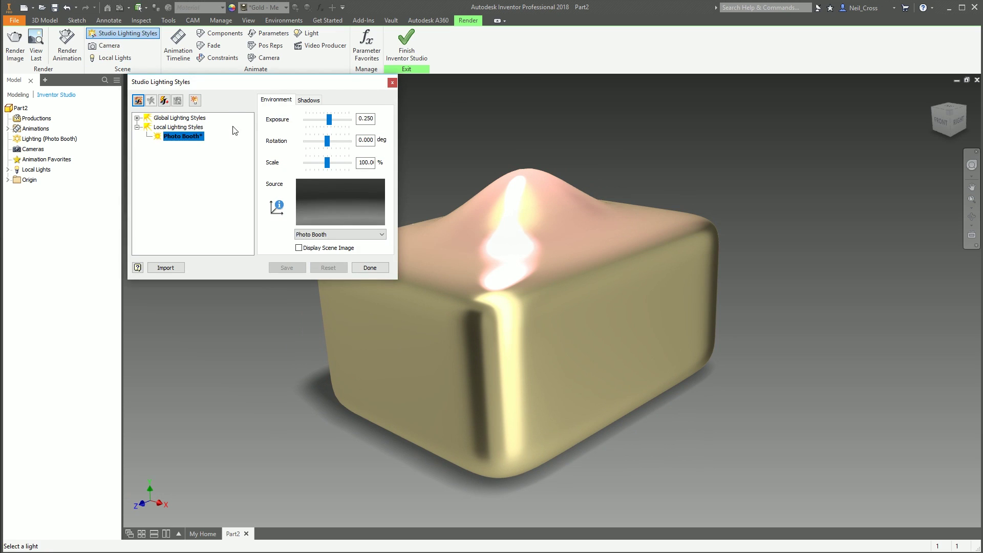
{"action": "left_click", "coordinate": [138, 118]}
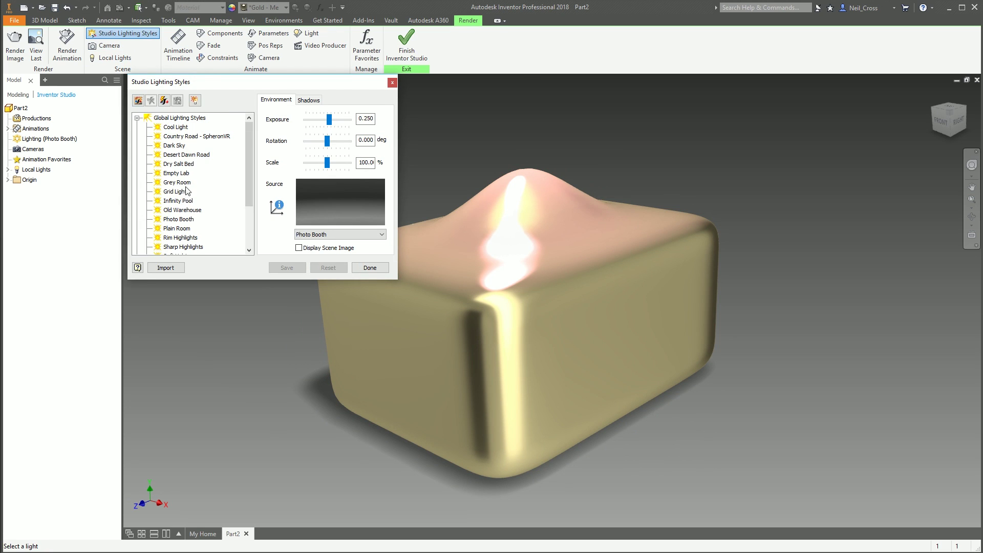
{"action": "right_click", "coordinate": [180, 193]}
{"action": "left_click", "coordinate": [205, 200]}
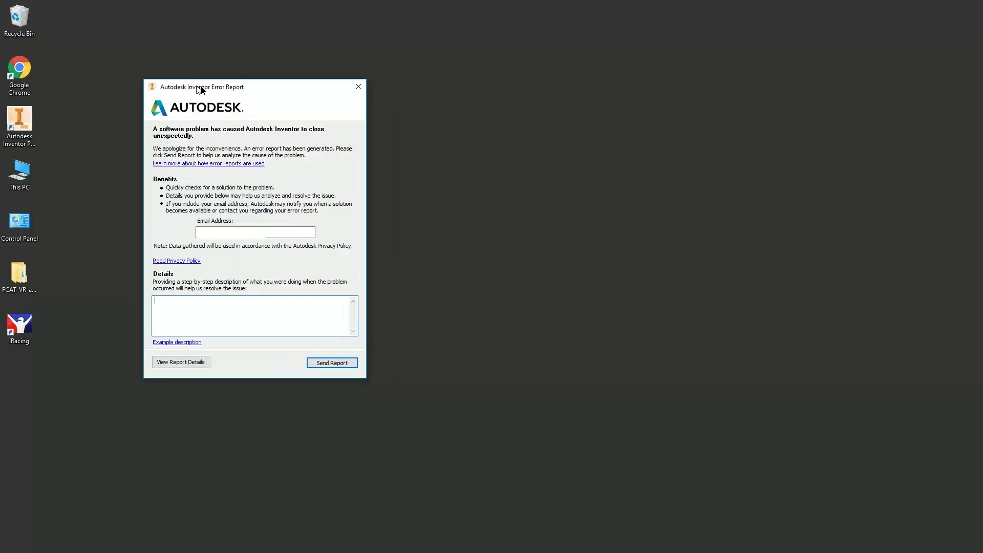
Close the Error Report without sending it and acknowledge the cancellation message
{"action": "left_click_drag", "start_coordinate": [195, 94], "coordinate": [387, 106]}
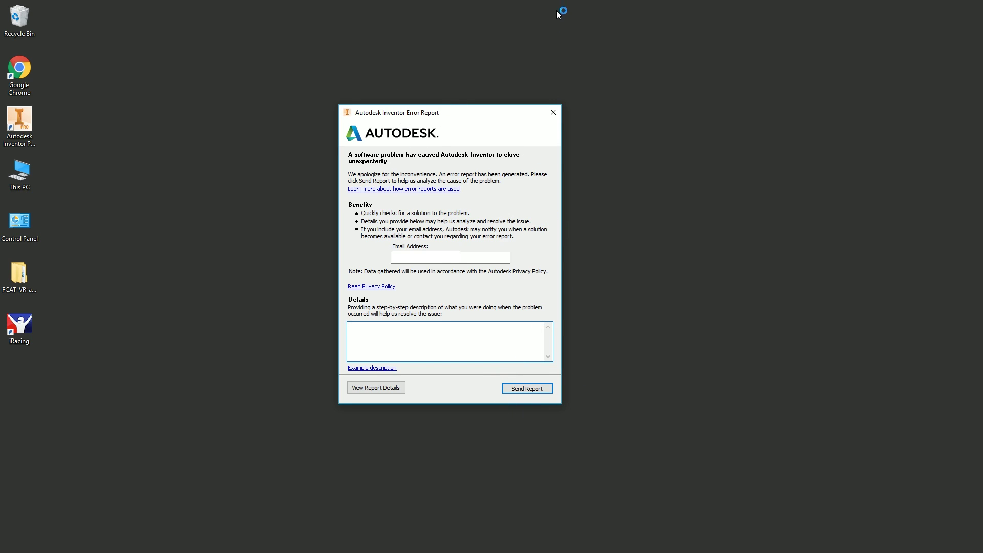
{"action": "left_click", "coordinate": [554, 112]}
{"action": "left_click", "coordinate": [523, 284]}
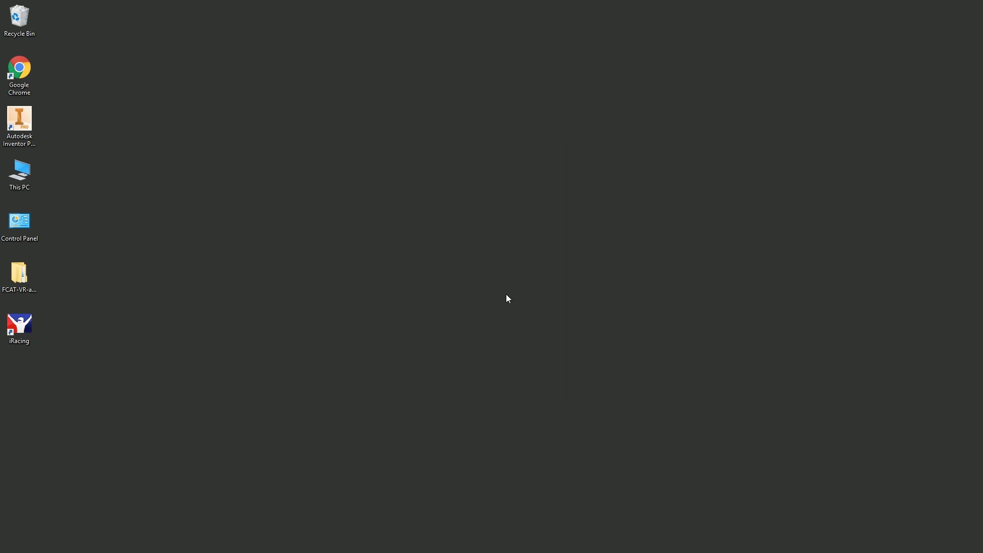
Relaunch Autodesk Inventor Professional 2018 from the Start menu
{"action": "key", "text": "super"}
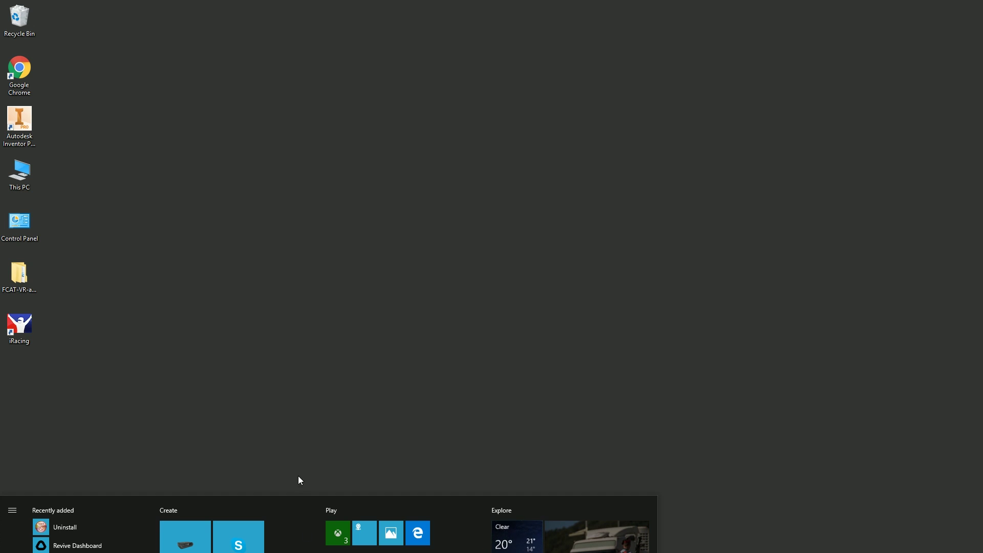
{"action": "left_click", "coordinate": [590, 122]}
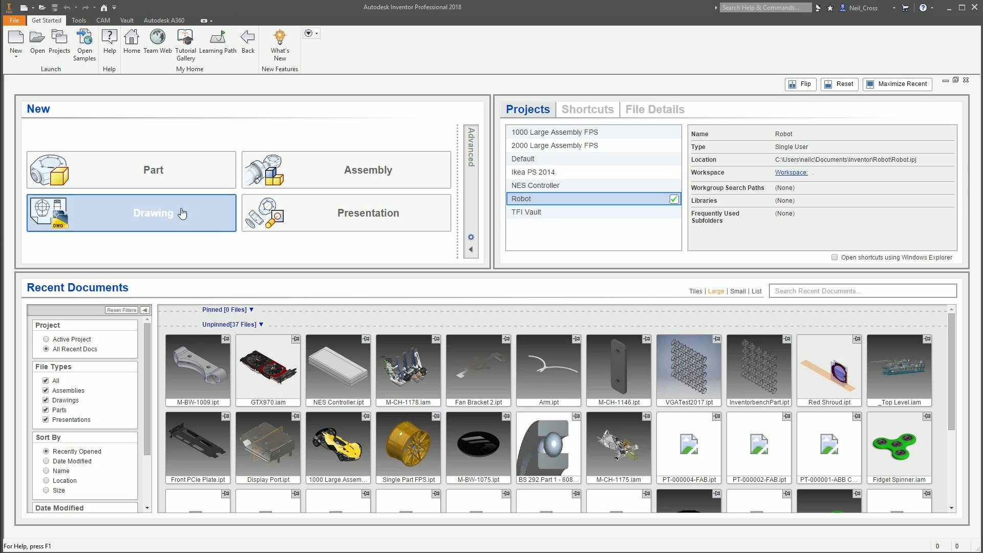
Open M-BW-1009.ipt from Recent Documents and switch to Inventor Studio
{"action": "left_click", "coordinate": [179, 387]}
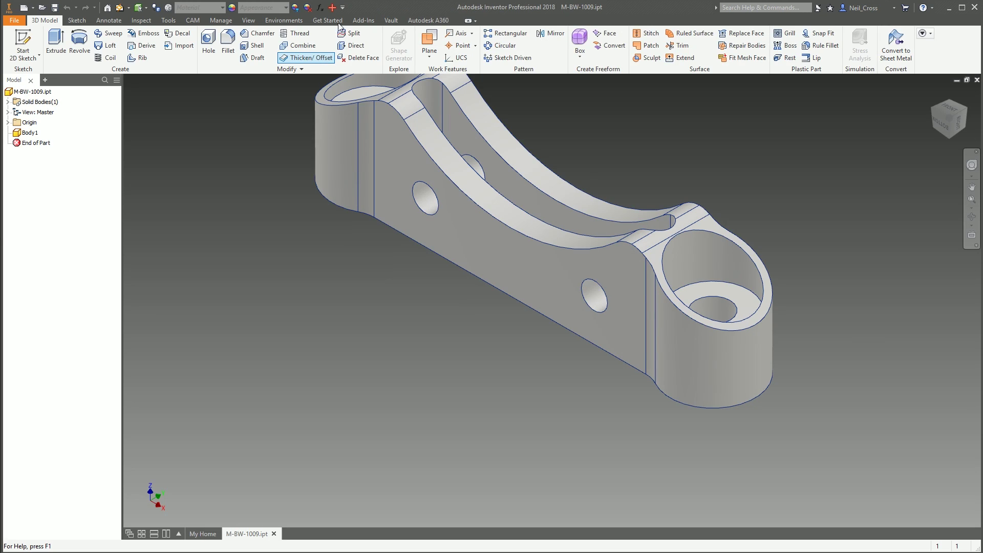
{"action": "left_click", "coordinate": [287, 25]}
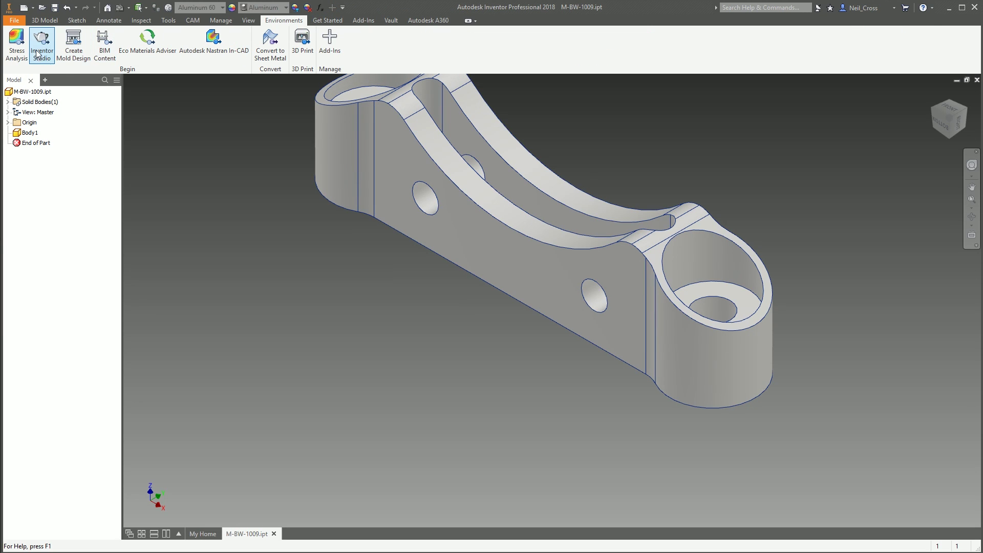
{"action": "left_click", "coordinate": [42, 43]}
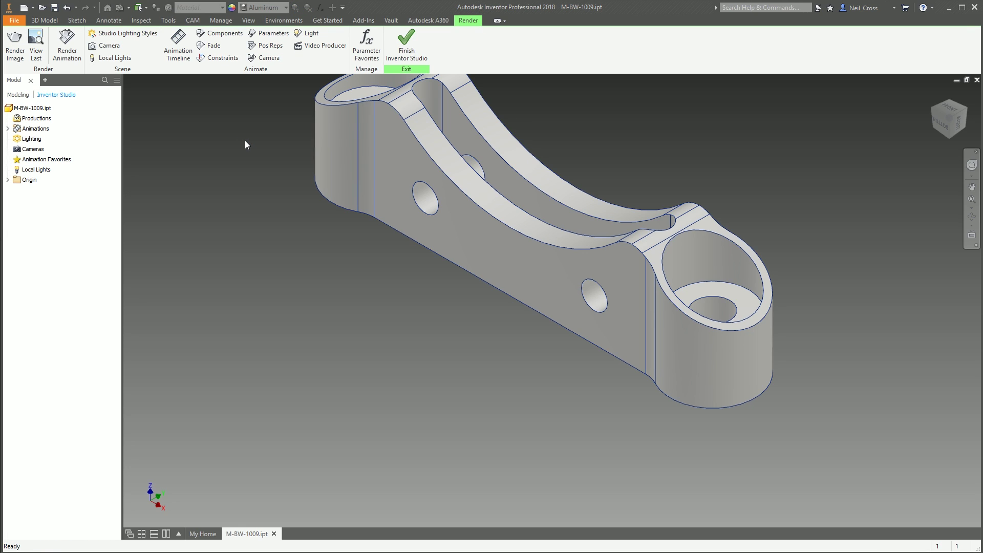
Pan the bracket down, dismiss the Animate Components message, and open Render Image at 1675 × 886
{"action": "left_click", "coordinate": [116, 49]}
{"action": "middle_click_drag", "start_coordinate": [294, 206], "coordinate": [275, 274]}
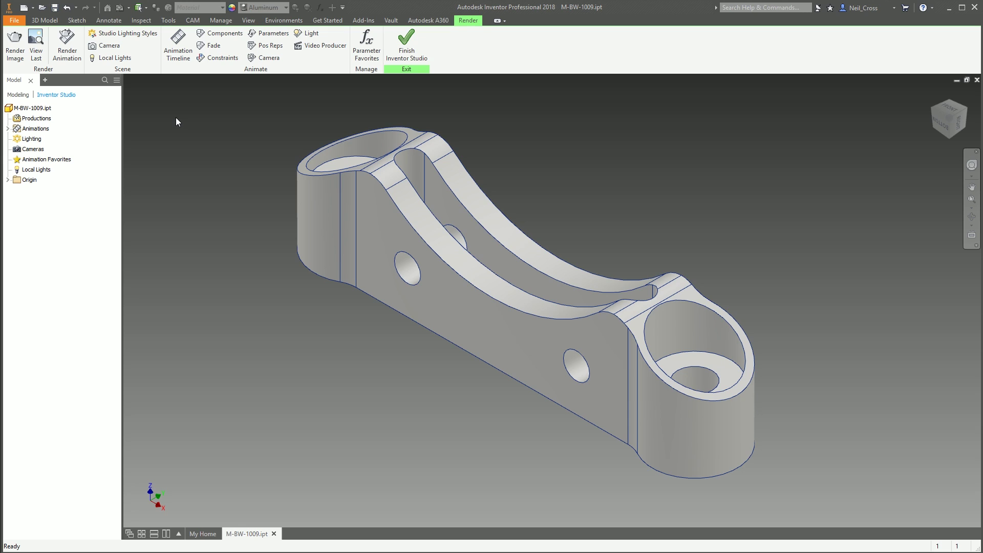
{"action": "left_click", "coordinate": [225, 39]}
{"action": "left_click", "coordinate": [947, 402]}
{"action": "left_click", "coordinate": [7, 46]}
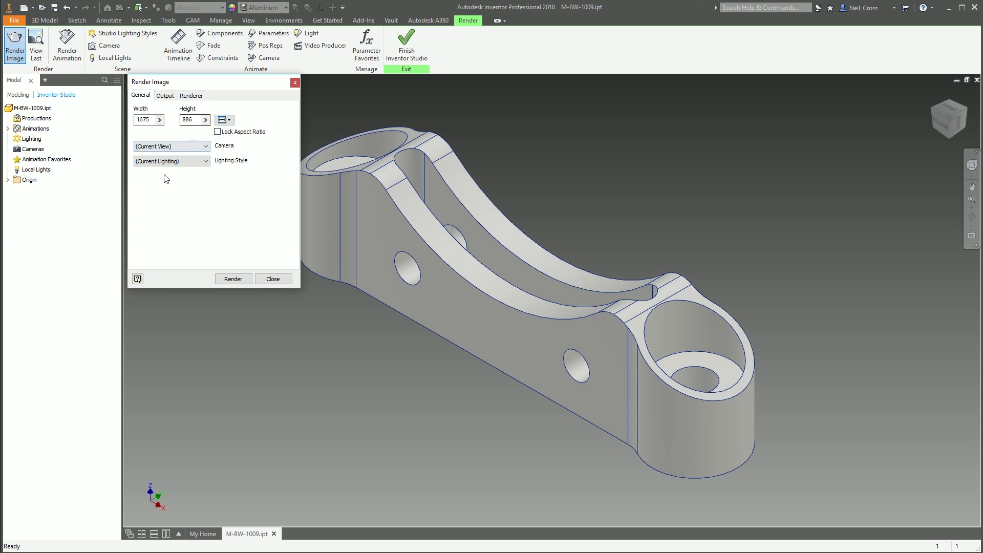
Check the Render Image Output and Renderer tabs, return to General, and close the dialog unrendered
{"action": "left_click", "coordinate": [165, 96]}
{"action": "left_click", "coordinate": [191, 95]}
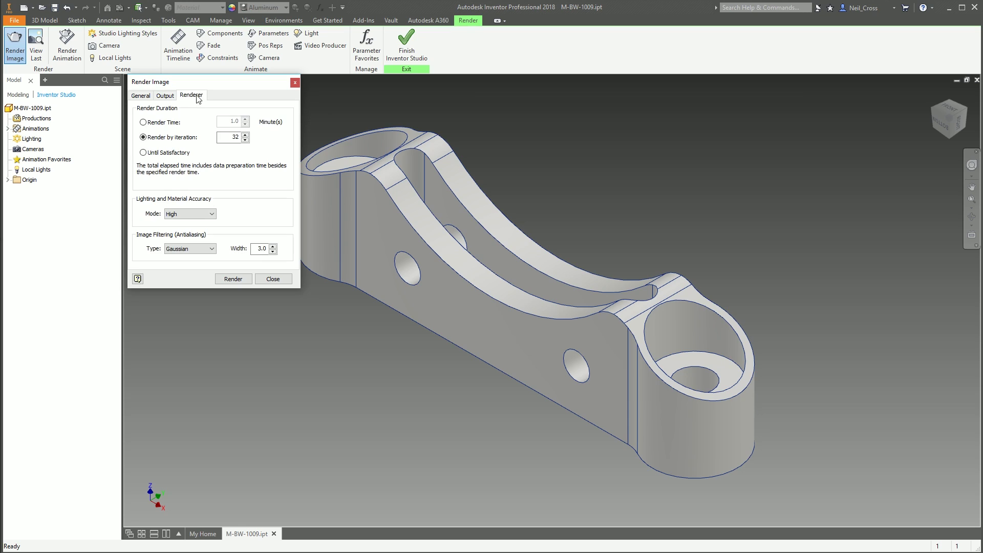
{"action": "left_click", "coordinate": [142, 96]}
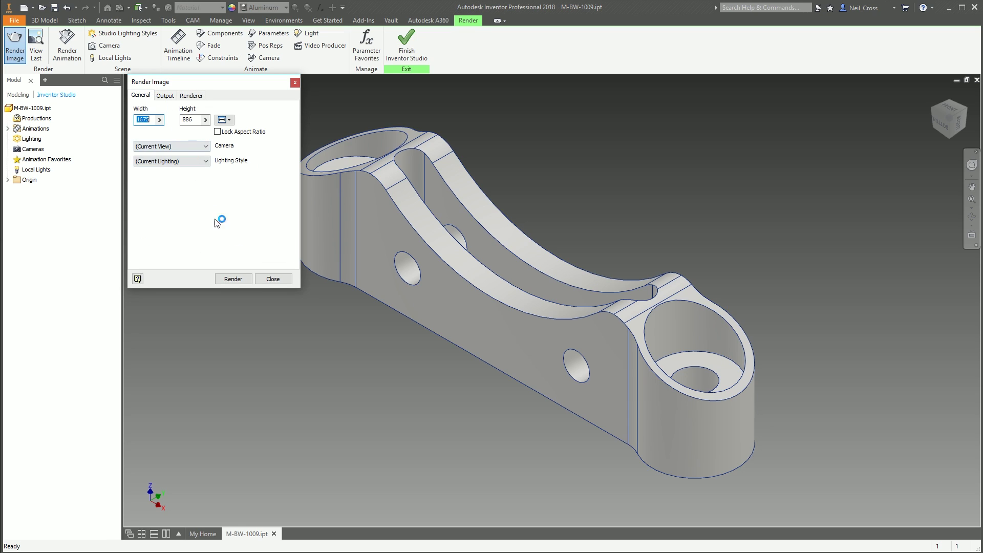
{"action": "left_click", "coordinate": [295, 82]}
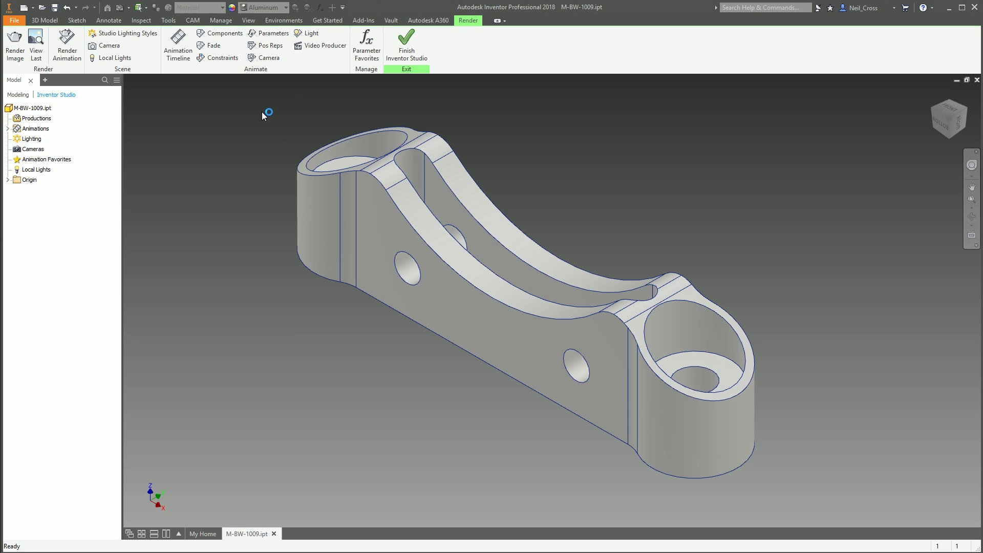